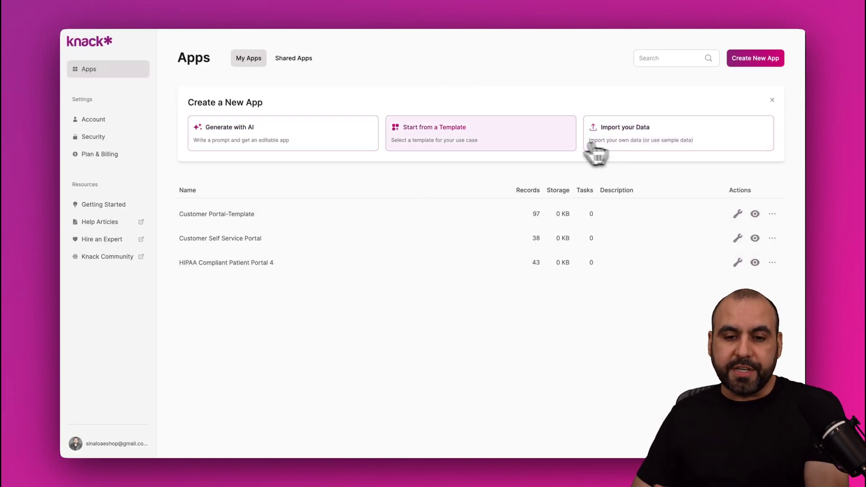
Step: Browse the template gallery for customer templates like Customer Portal and Custom CRM, then close it
click(481, 150)
click(429, 136)
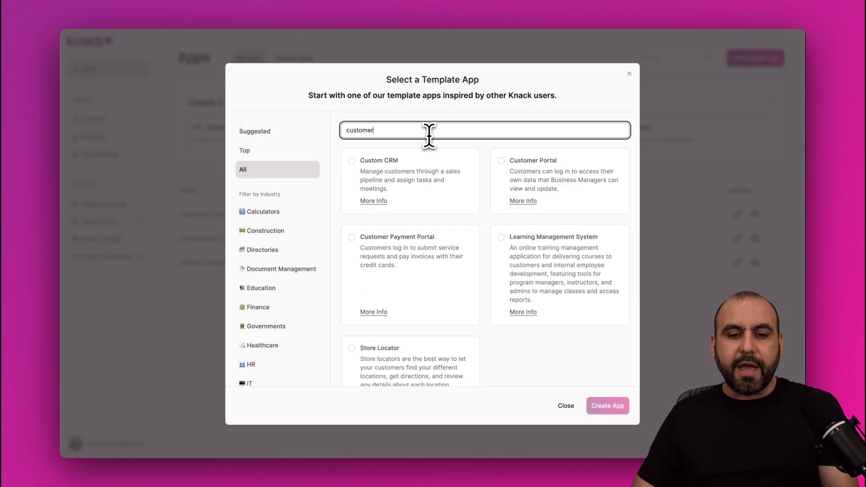
scroll(474, 266, down, 1)
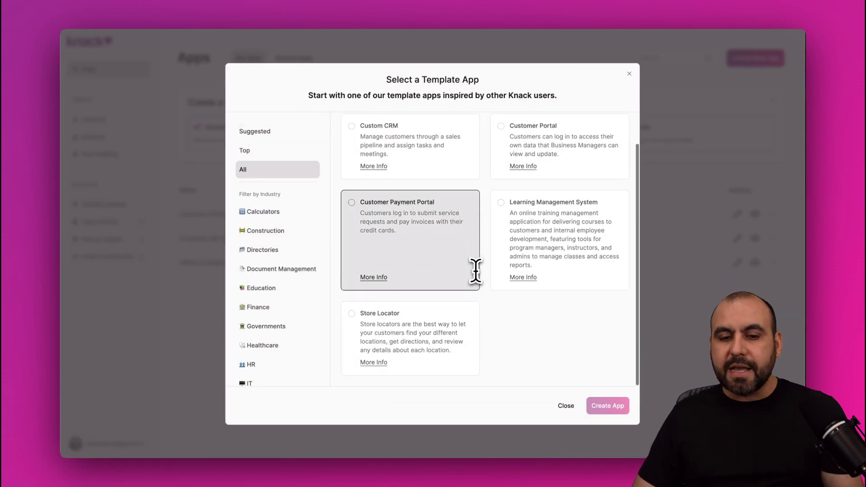
scroll(475, 270, up, 1)
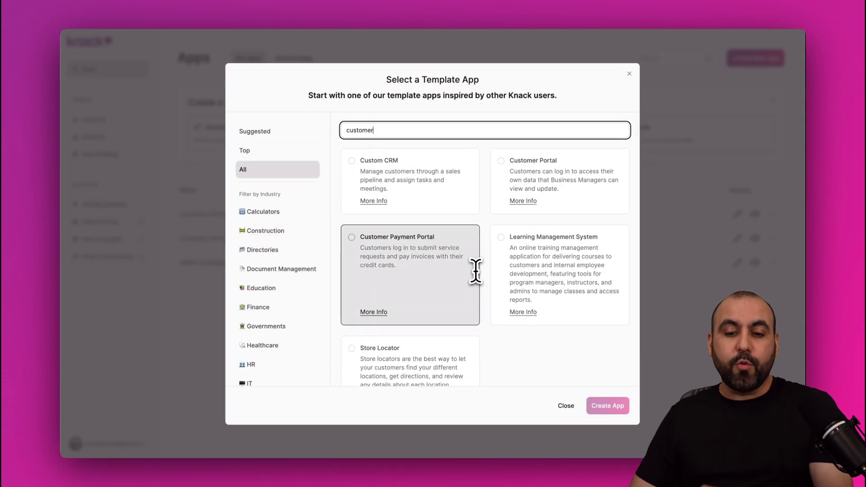
scroll(513, 289, down, 1)
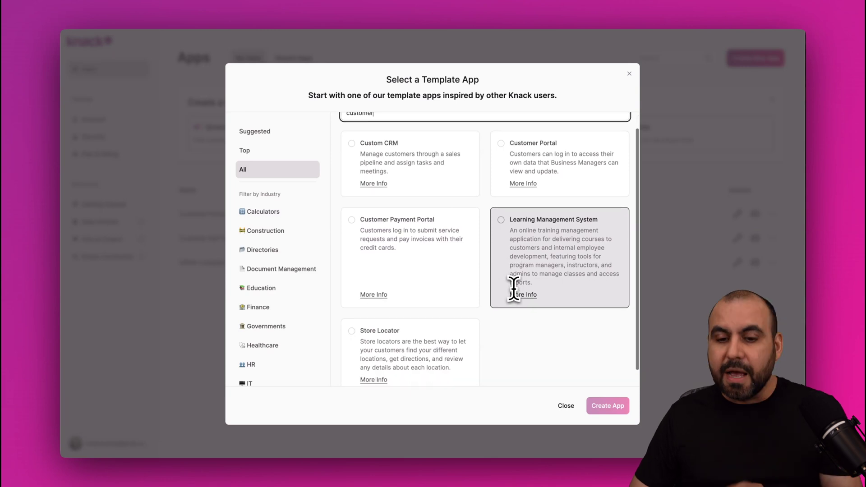
click(630, 73)
Step: Generate a new app with AI from the pasted customer self-service portal description
click(278, 116)
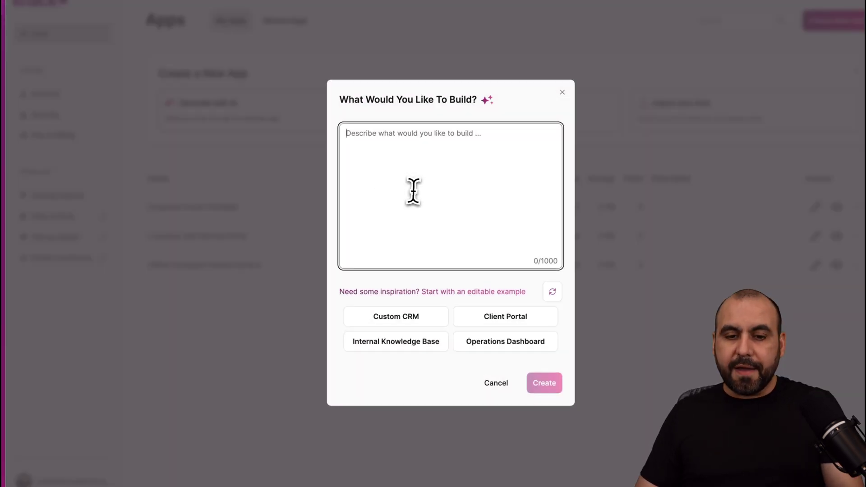
text(I need a customer self-service portal to reduce support load and give users 24/7 access to key resources. I want customers to log in, view and update their account information, check order status, download documents, submit support requests, and track their ticket history. The portal should include a searchable knowledge base, and FAQs. This allows customers to solve problems quickly on their own, improves satisfaction, and cuts down on manual support tasks.)
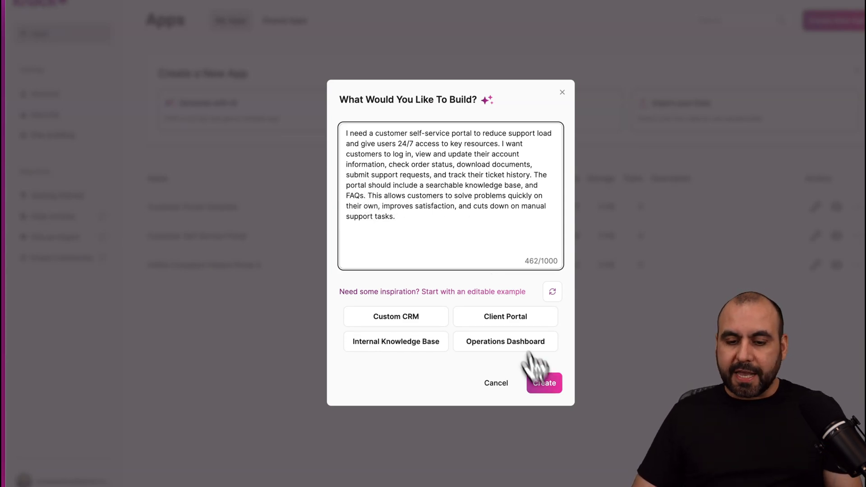
click(546, 385)
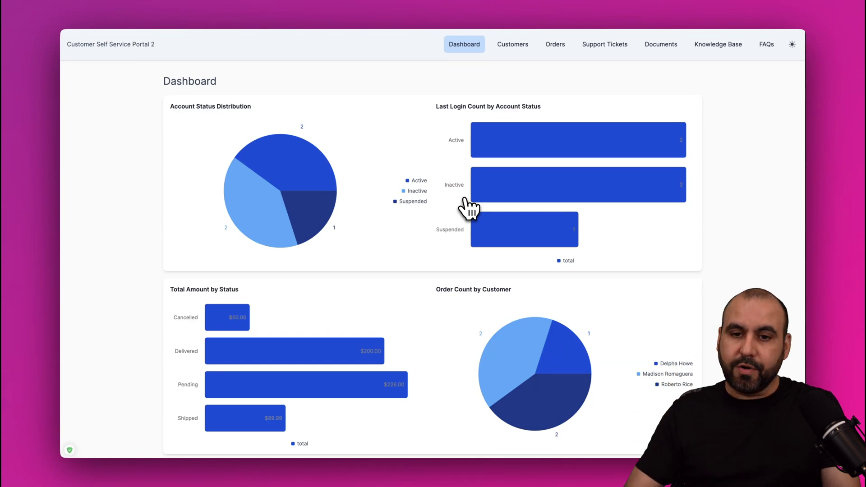
Step: Move from the live portal's Dashboard to its Customers page
click(505, 48)
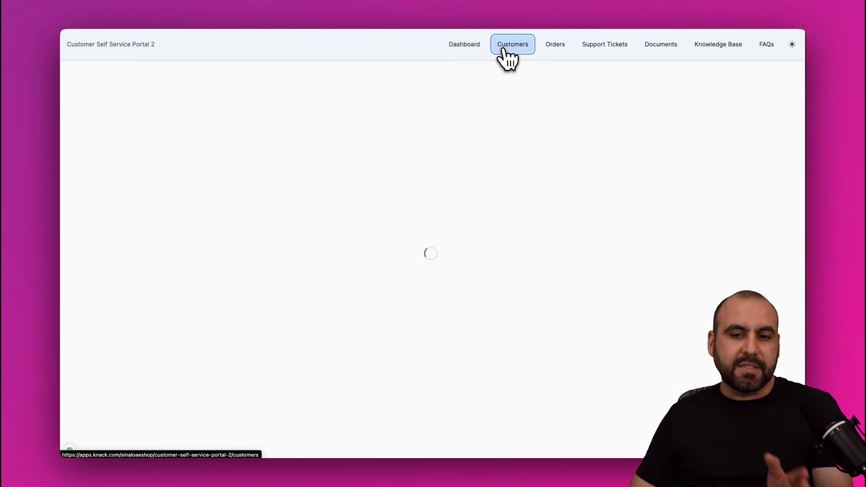
Step: View the live portal's Orders page, then its Support Tickets page
click(552, 49)
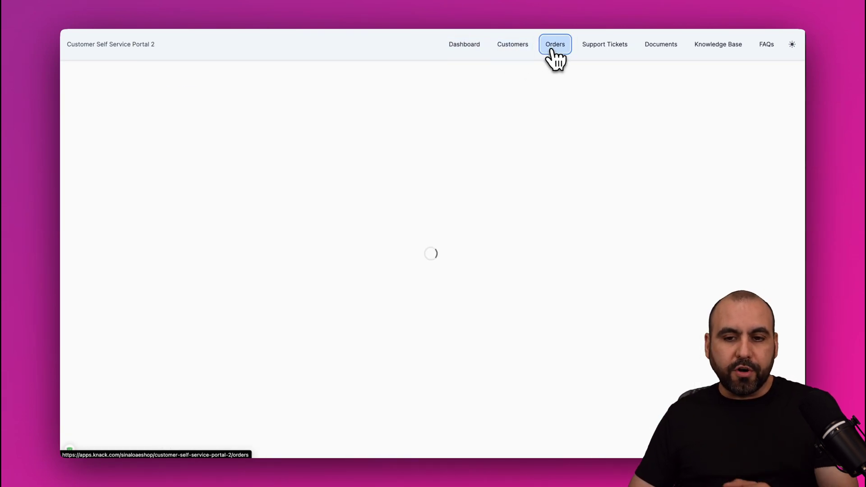
scroll(464, 241, down, 3)
scroll(467, 237, up, 3)
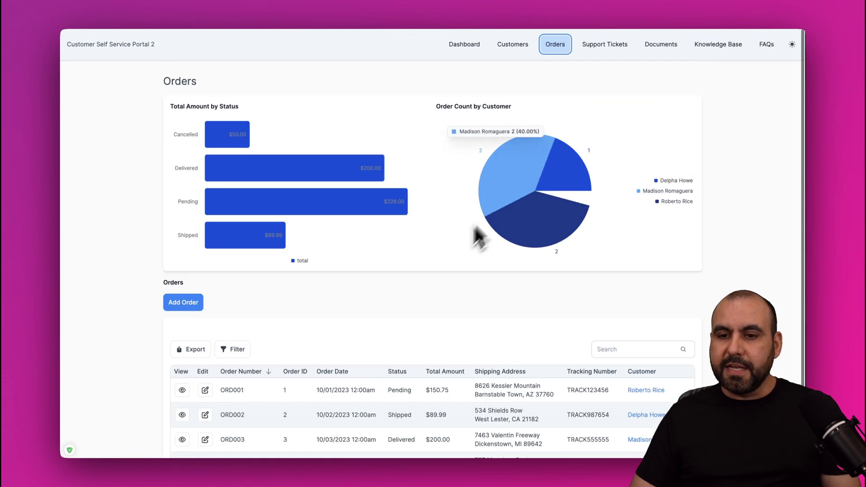
click(618, 48)
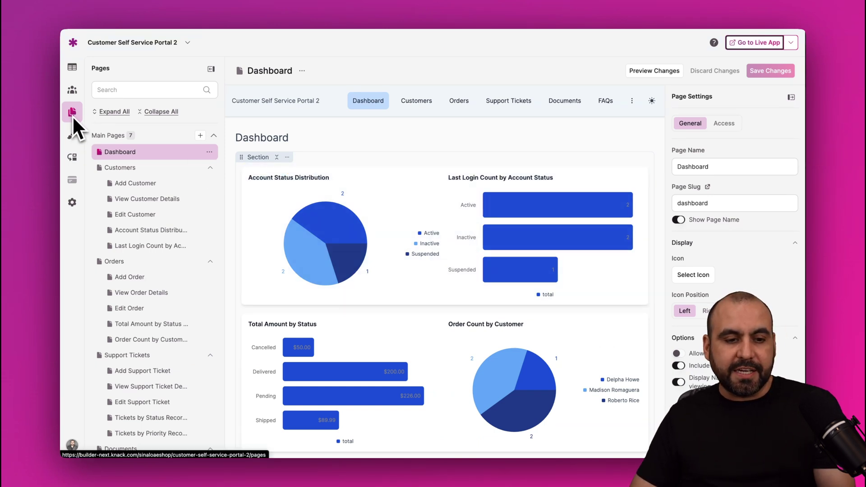
Step: Select the Account Status Distribution and Total Amount by Status charts, then open the Add Customer page
click(424, 241)
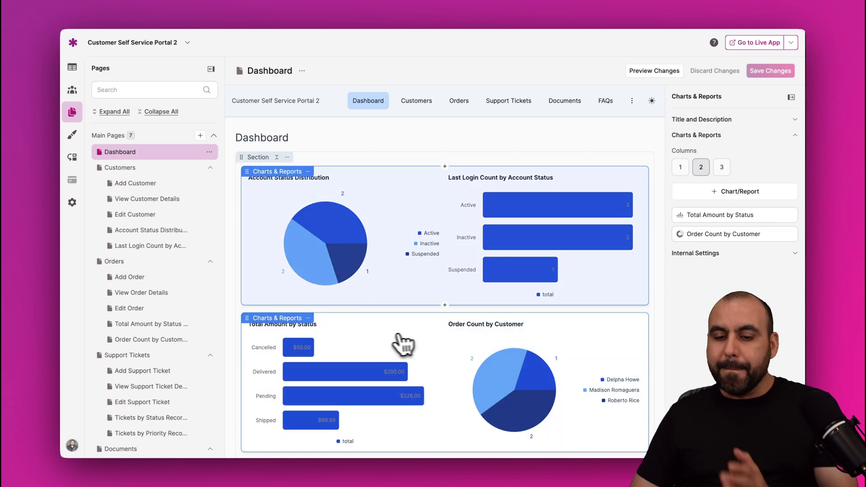
click(397, 345)
click(577, 266)
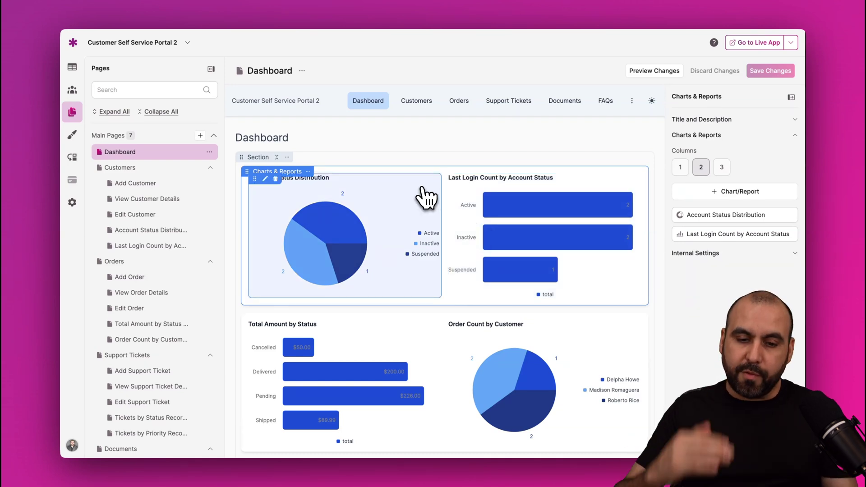
click(140, 185)
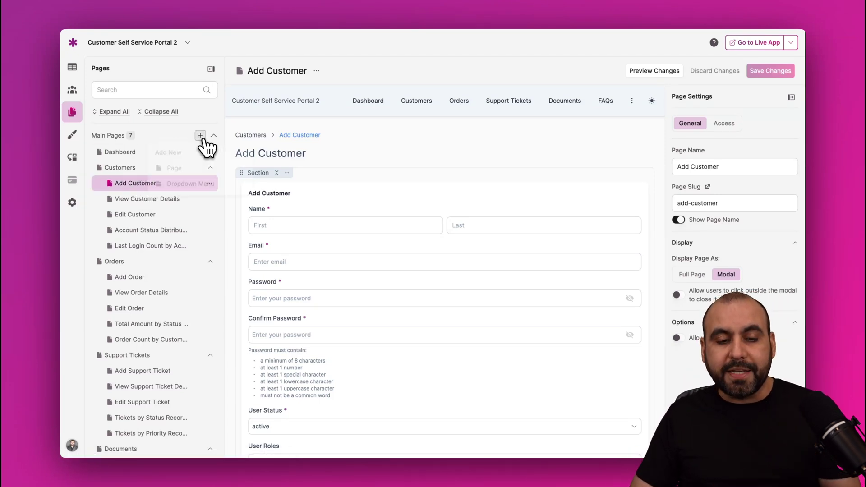
Step: Glance at the add-page options, then open the Customers page and its options menu
click(200, 136)
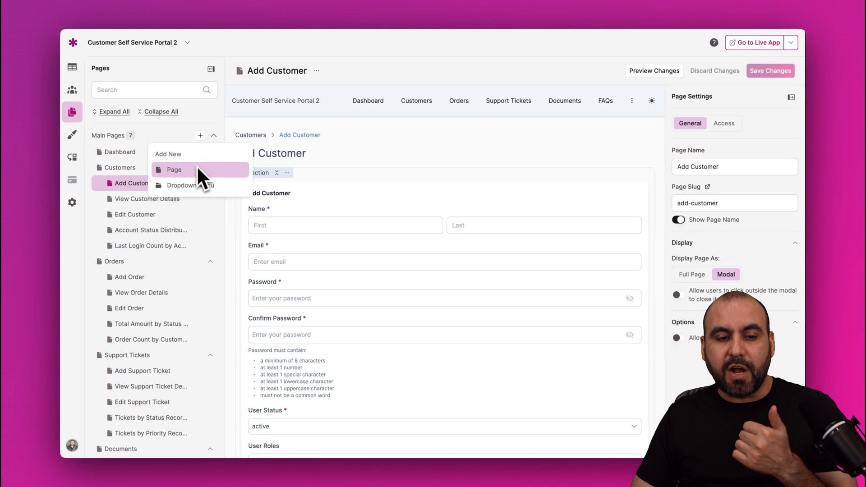
click(185, 138)
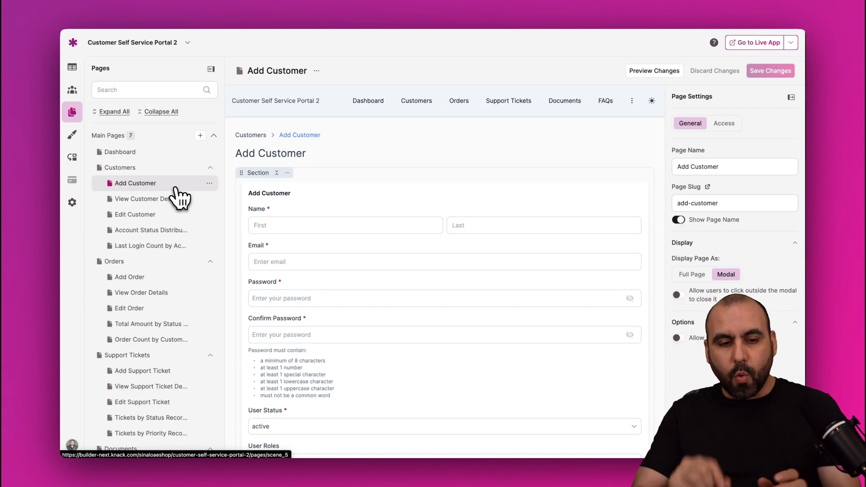
click(146, 172)
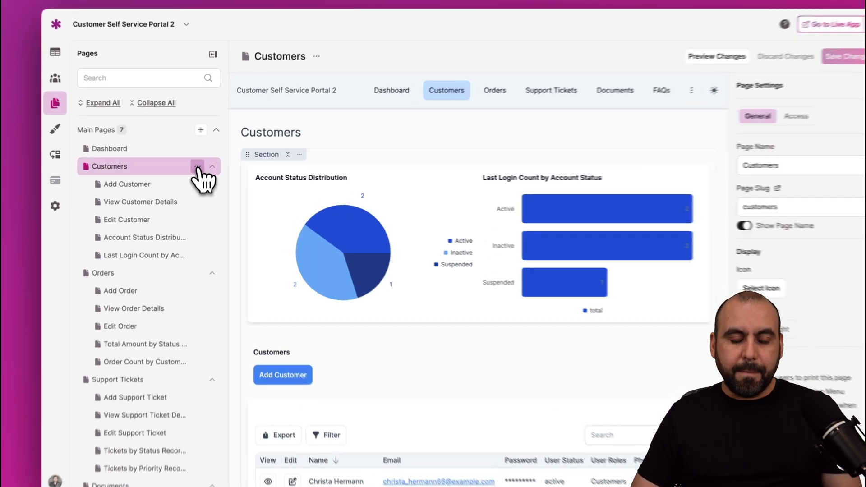
click(197, 167)
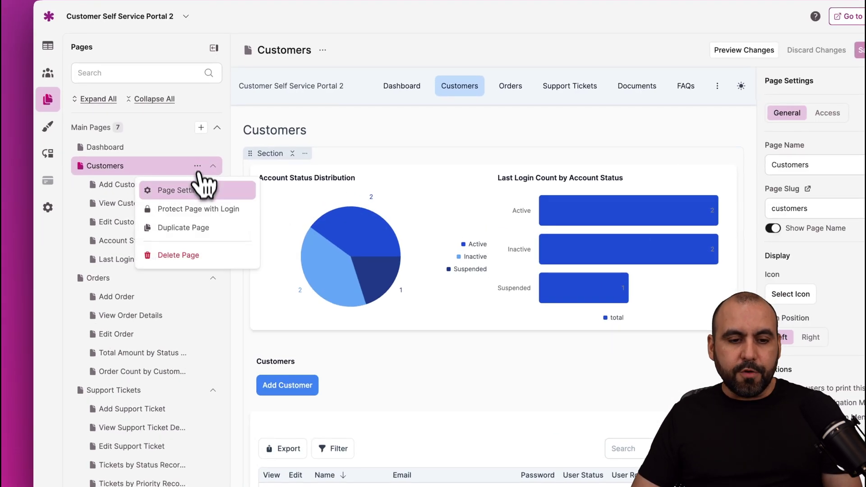
Step: Add a login to the Customers page allowing registration, restricted to the Administrators role only
click(190, 214)
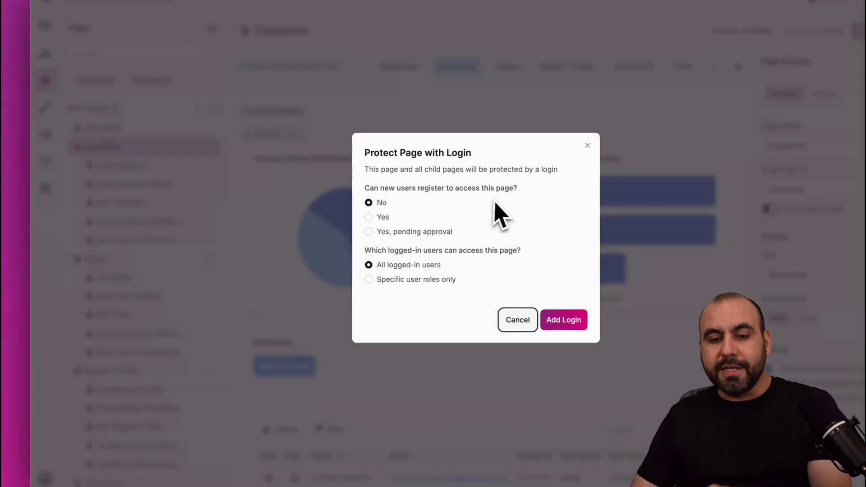
click(369, 216)
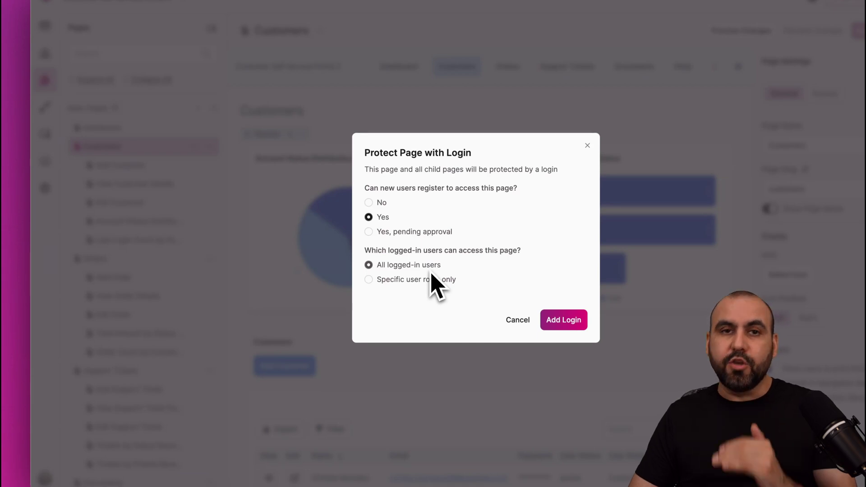
click(368, 280)
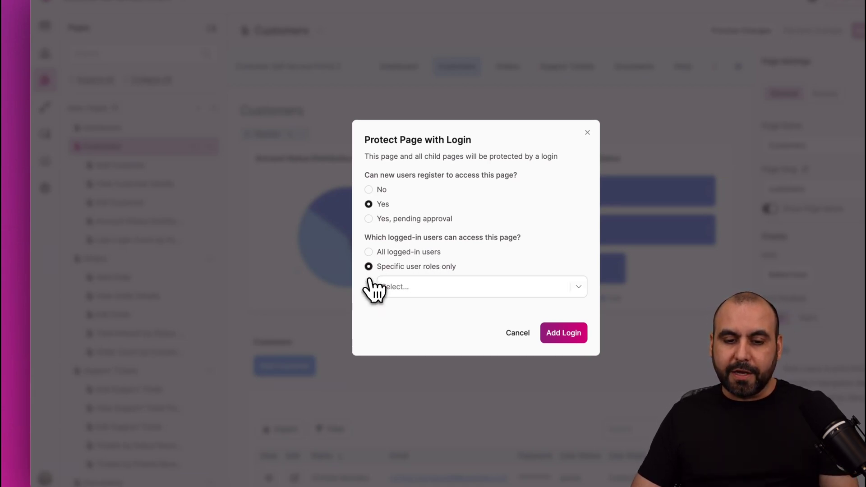
click(441, 291)
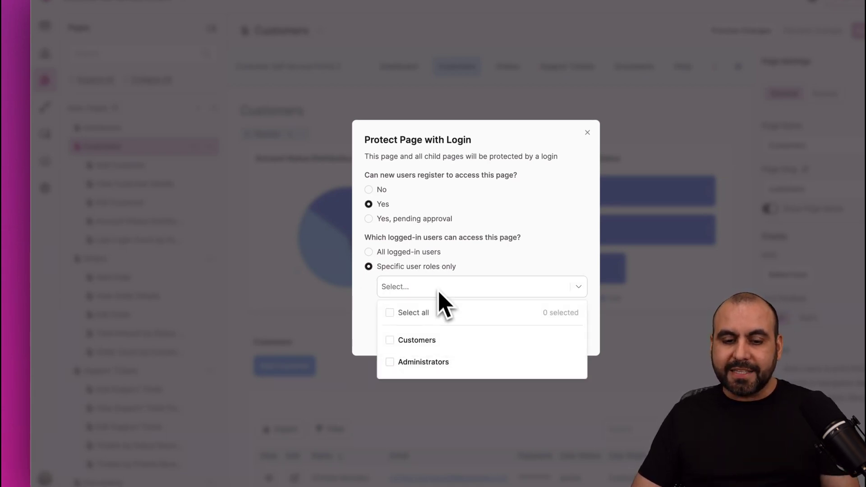
click(391, 343)
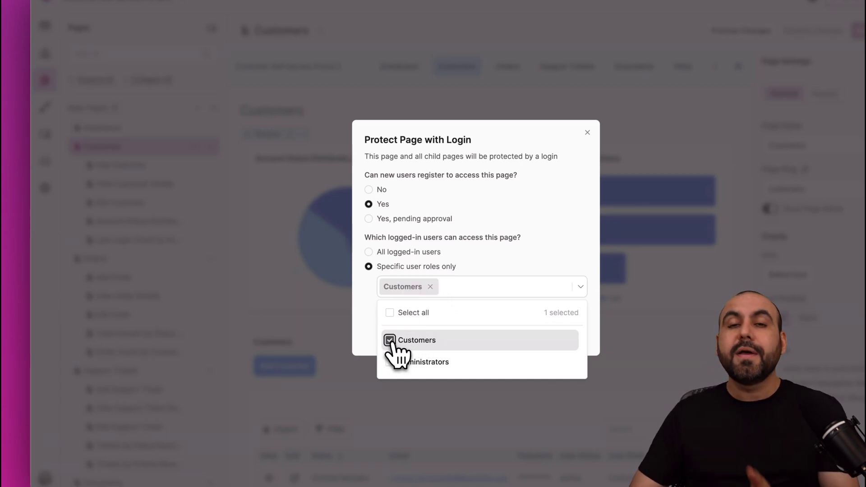
click(391, 341)
click(391, 362)
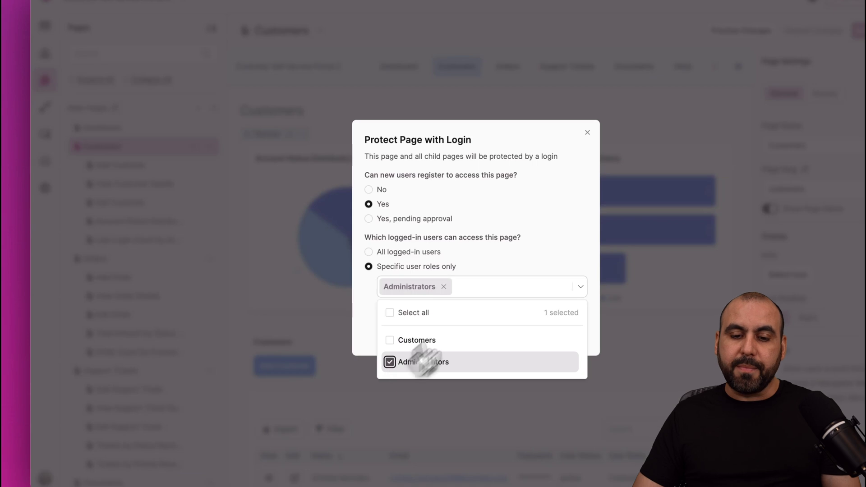
click(528, 260)
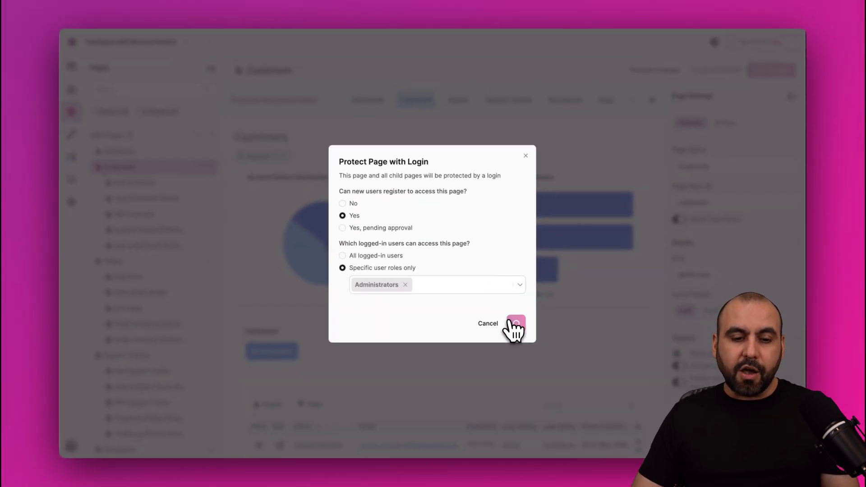
click(497, 323)
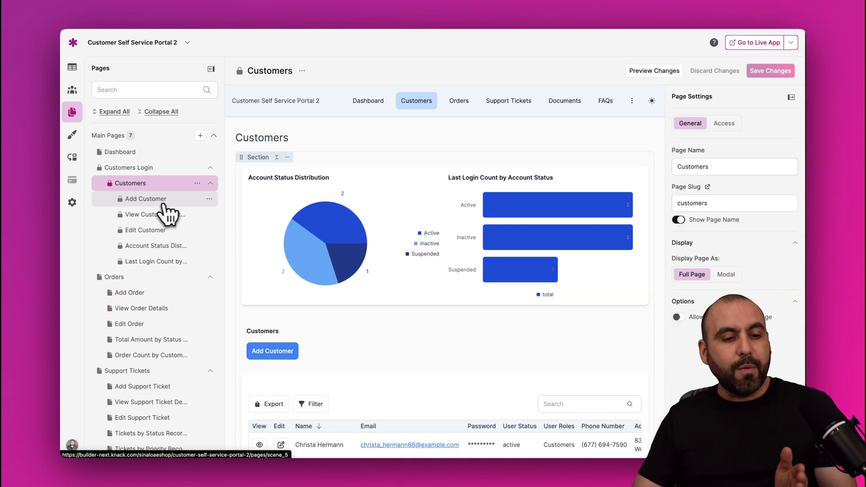
Step: Save the 'Secure individual pages with the same login' setting, then view all users and roles
click(73, 203)
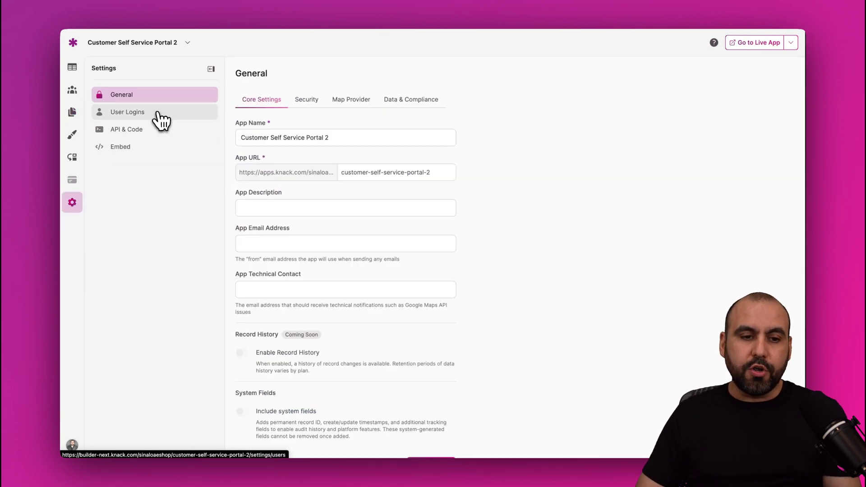
click(158, 119)
click(282, 182)
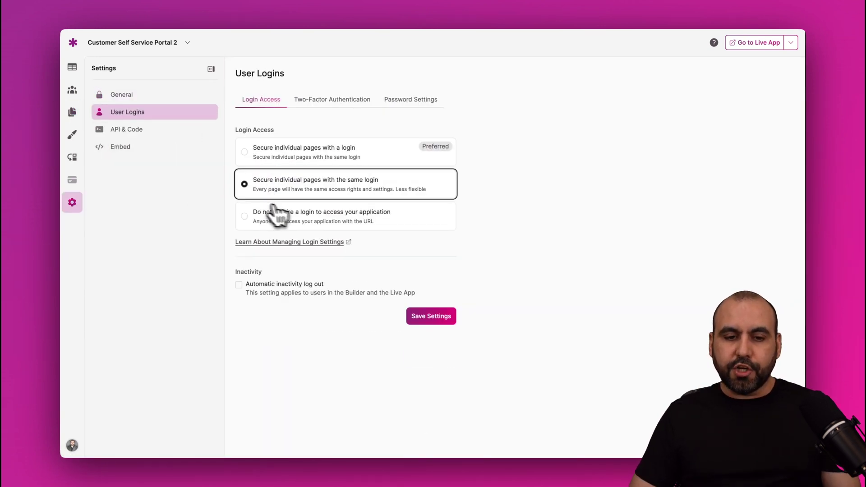
click(430, 316)
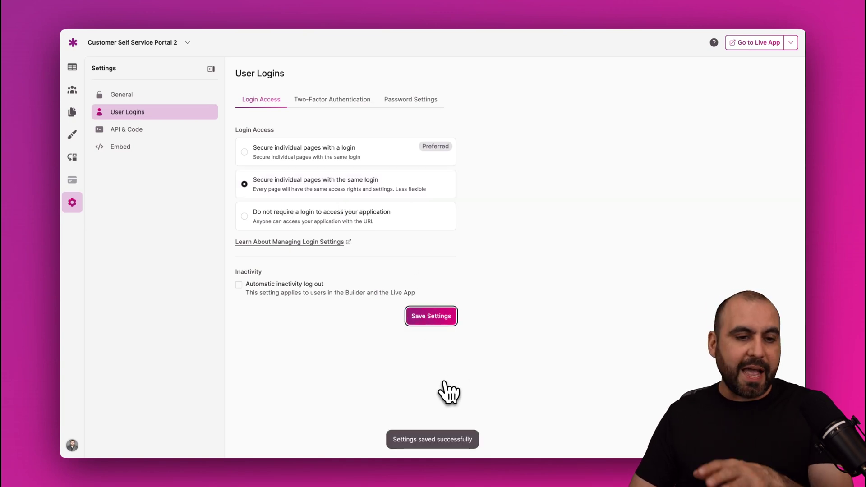
click(73, 113)
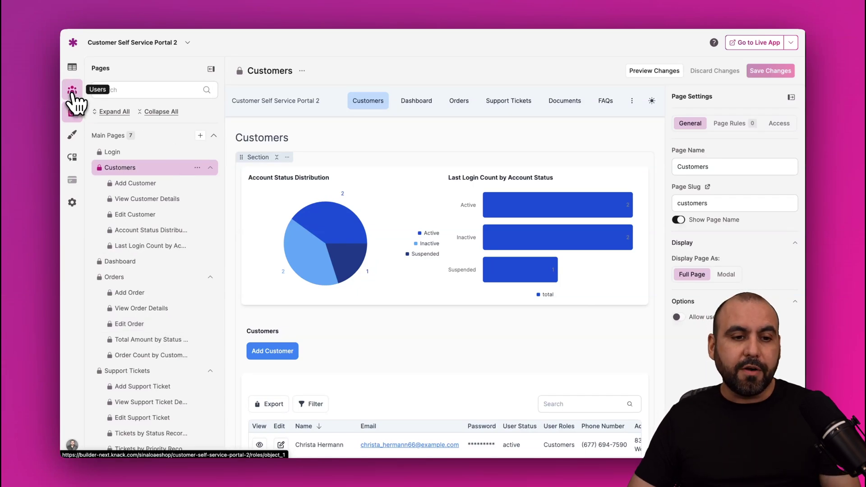
click(72, 92)
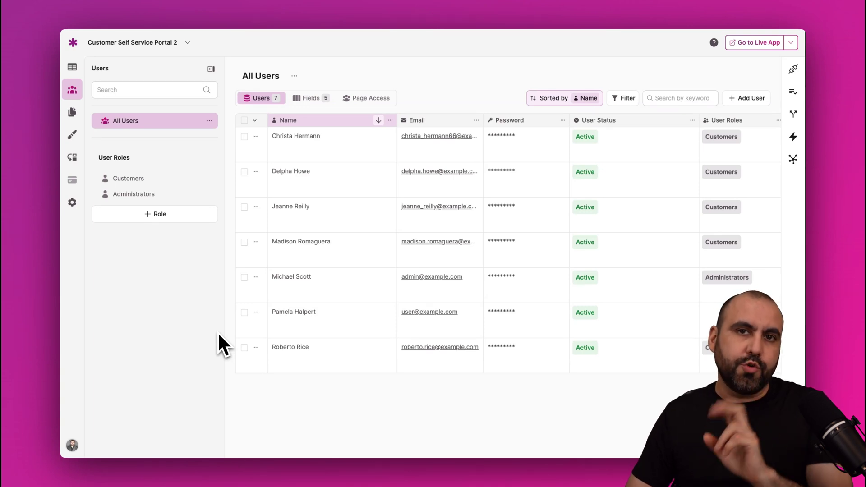
Step: Cancel the new user role form, filter users to the Customers role, and list its 12 fields
click(152, 217)
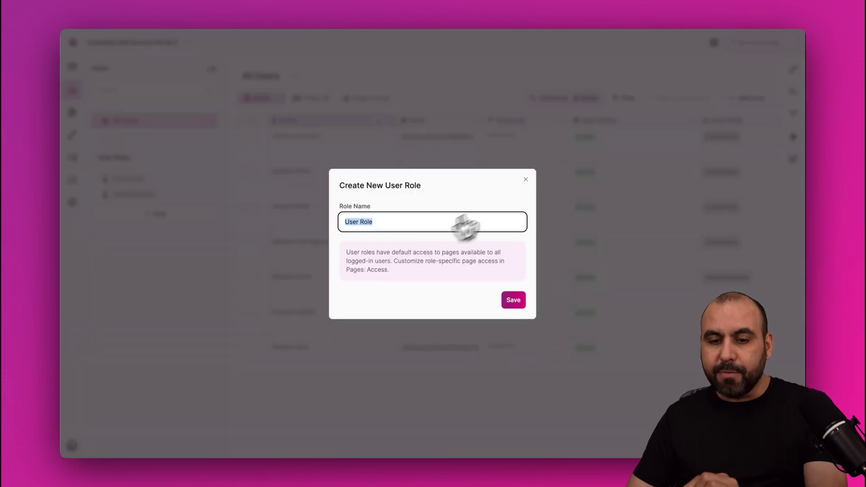
click(525, 180)
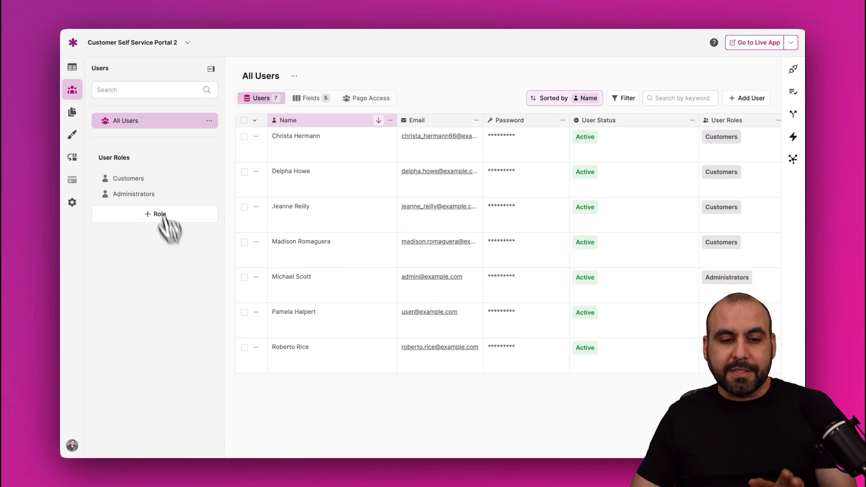
click(147, 180)
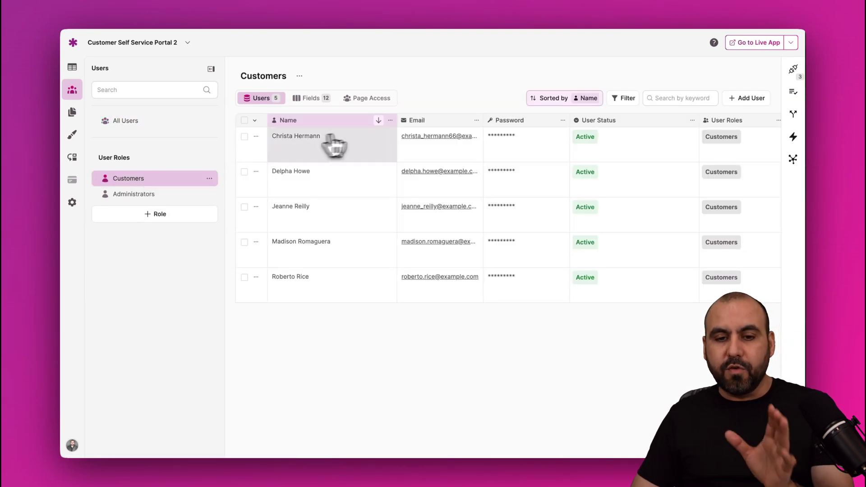
scroll(480, 236, right, 5)
scroll(483, 237, right, 10)
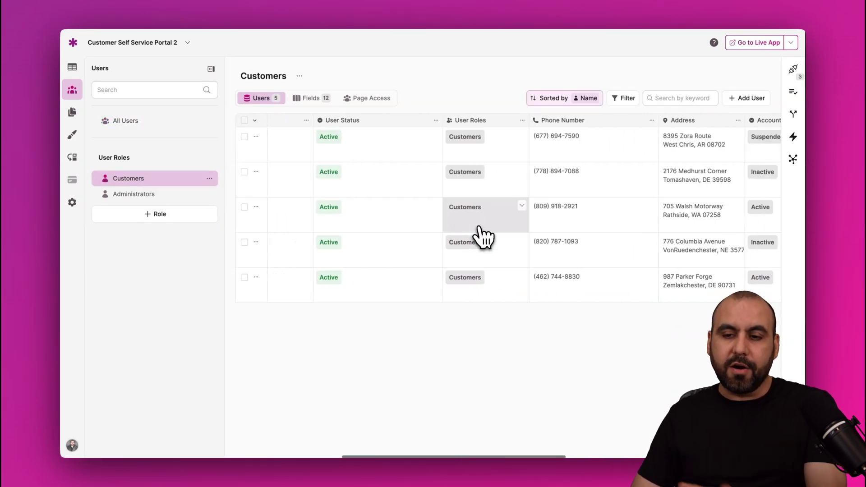
scroll(483, 237, left, 15)
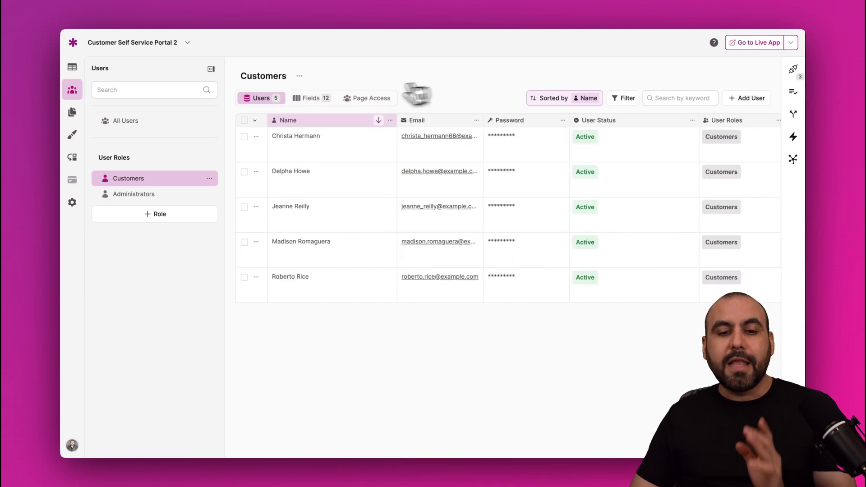
click(314, 100)
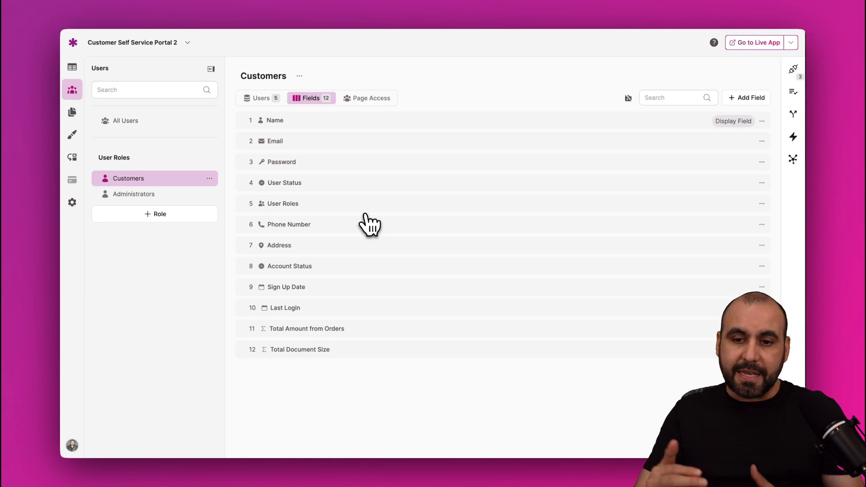
click(753, 98)
click(493, 226)
scroll(410, 316, down, 5)
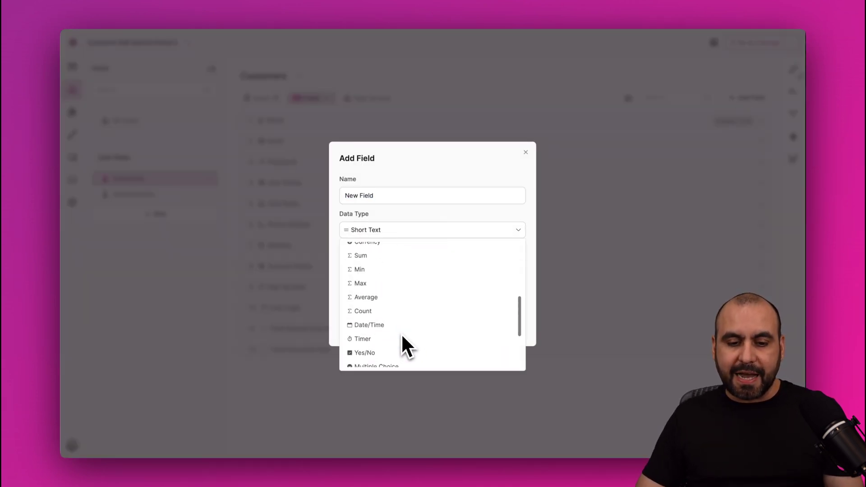
click(525, 154)
click(525, 154)
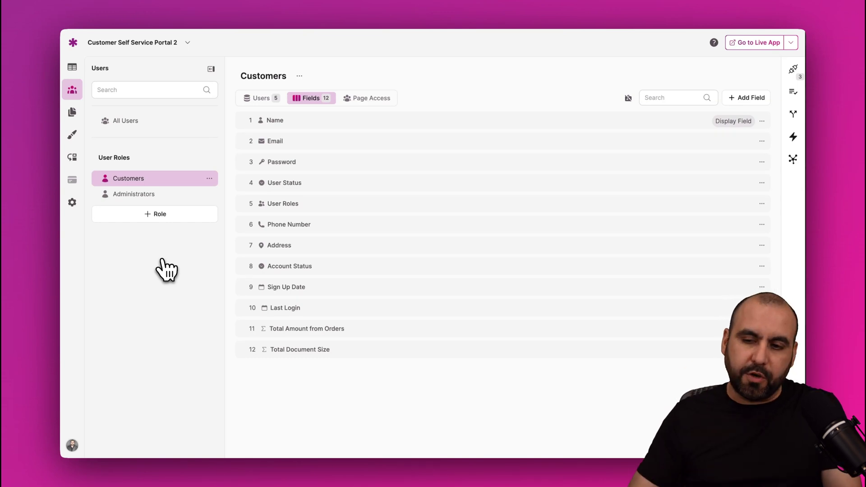
click(794, 70)
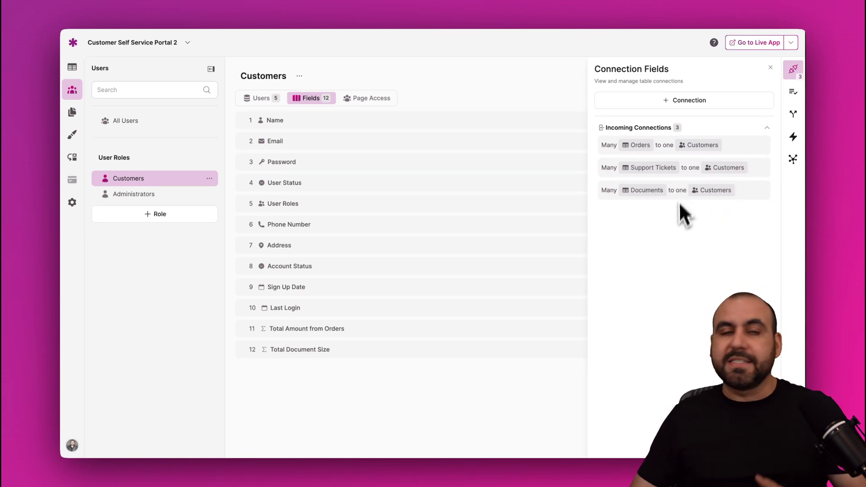
click(693, 101)
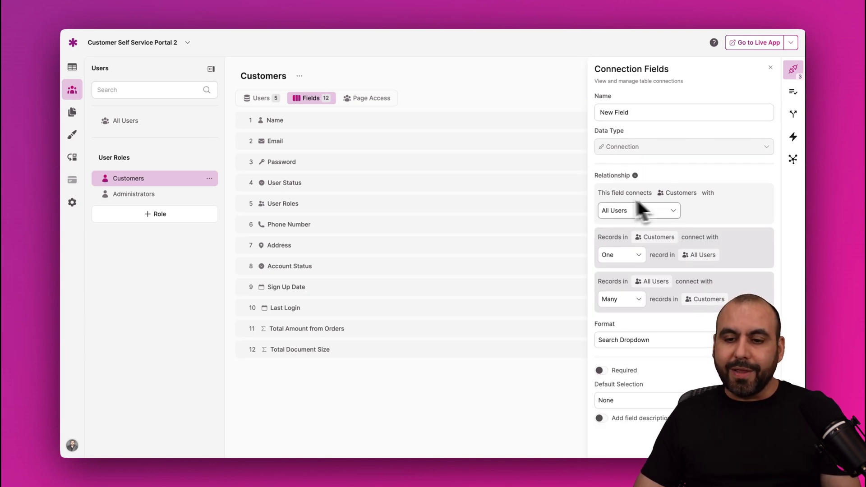
click(675, 215)
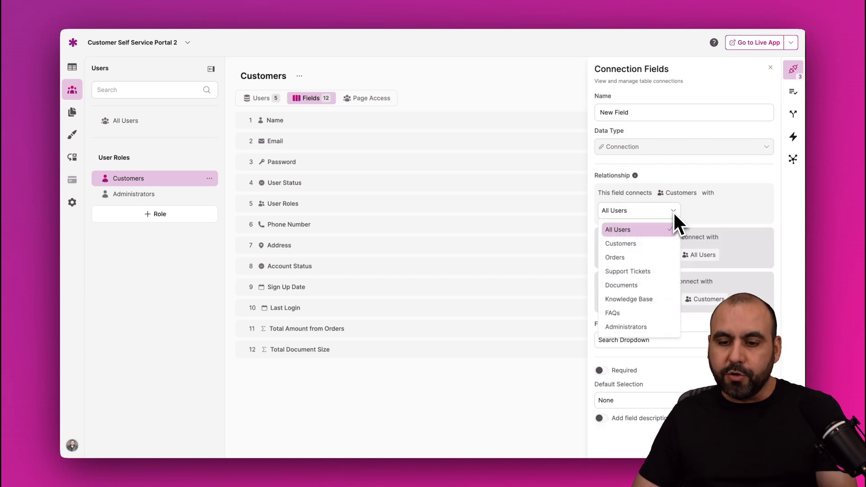
click(732, 214)
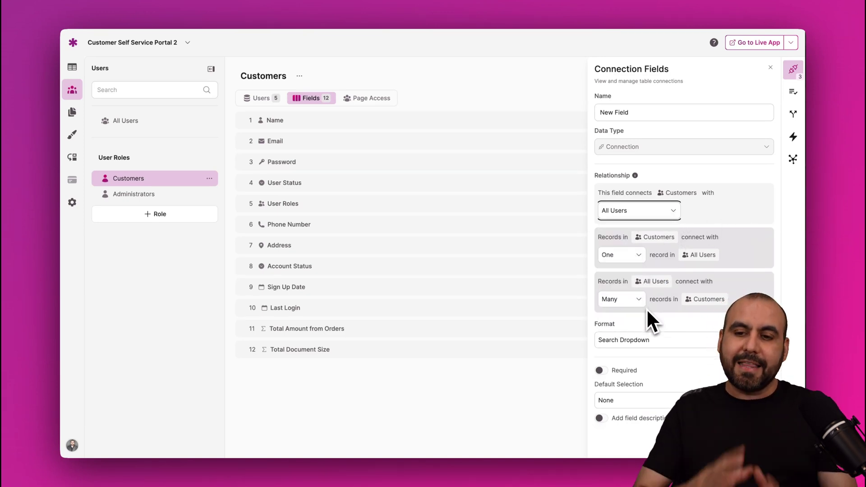
click(793, 93)
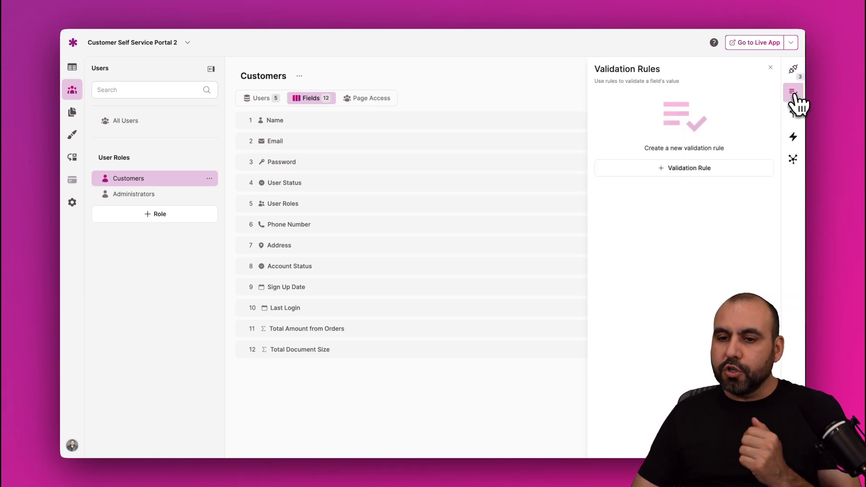
click(794, 115)
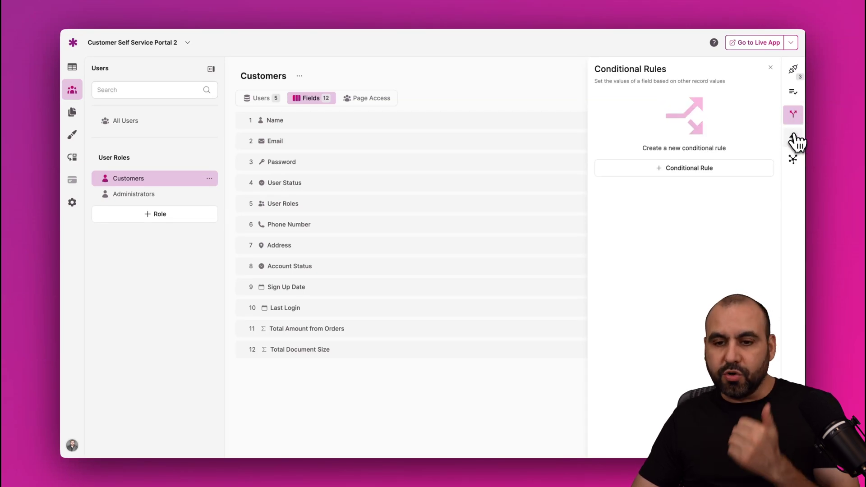
click(795, 138)
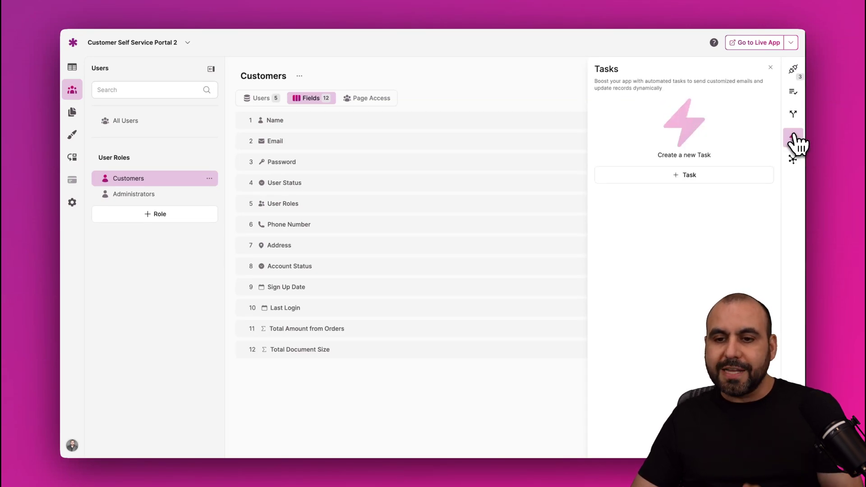
click(770, 68)
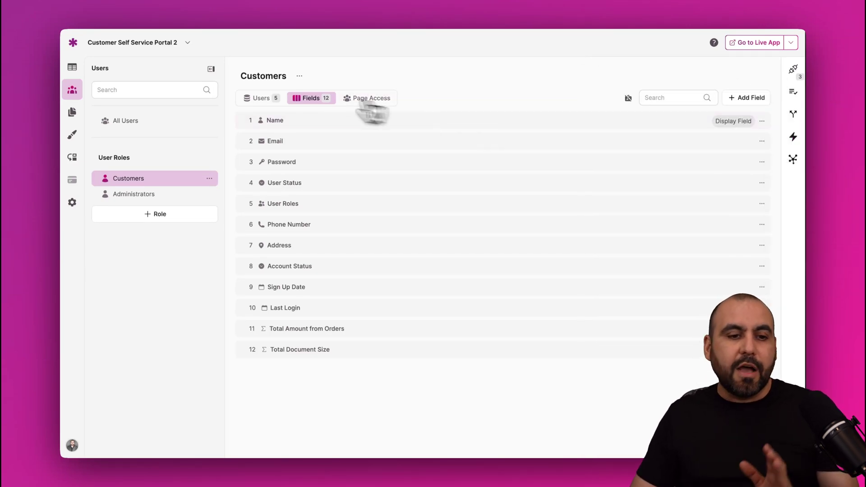
click(73, 68)
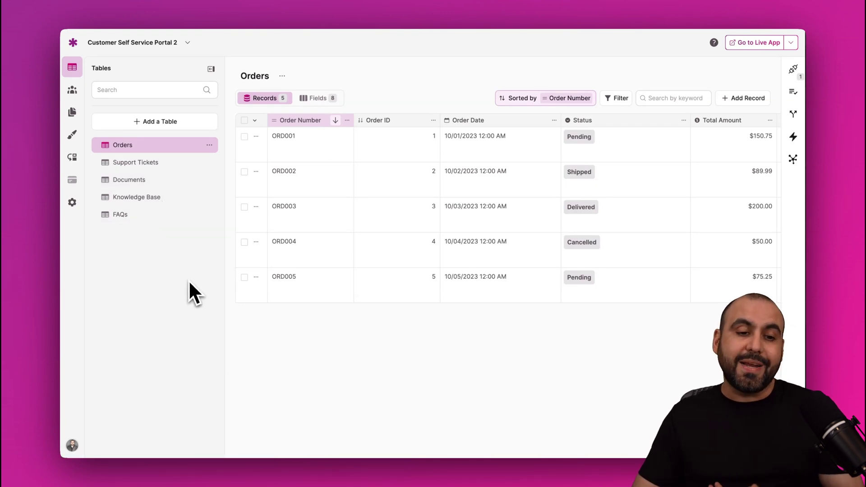
Step: Start adding a new table, then cancel the data source selection
click(164, 123)
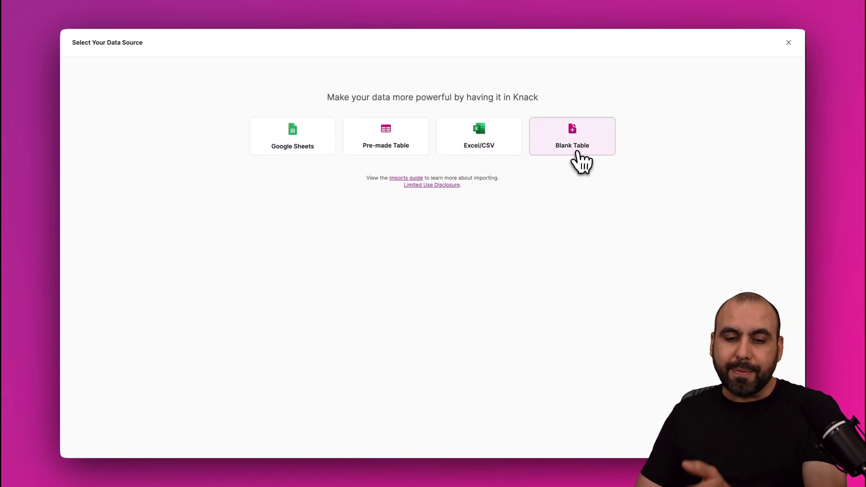
click(788, 44)
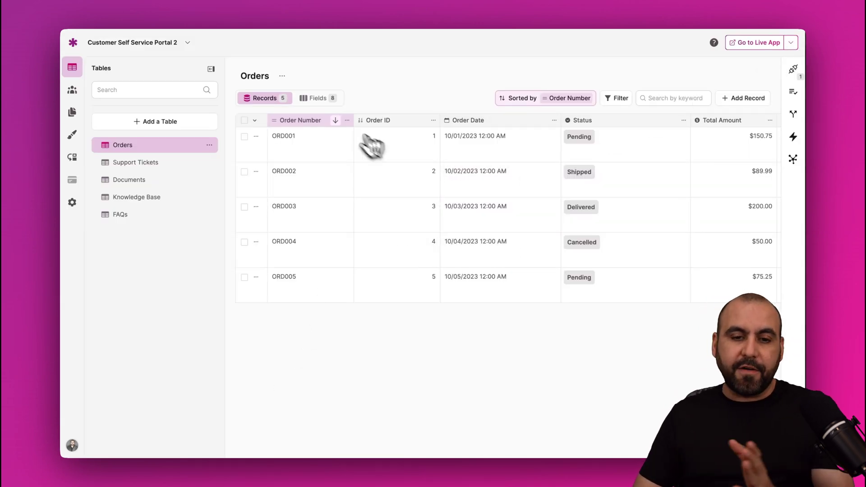
Step: List the Orders table's fields and browse the data types available for a new field
click(322, 109)
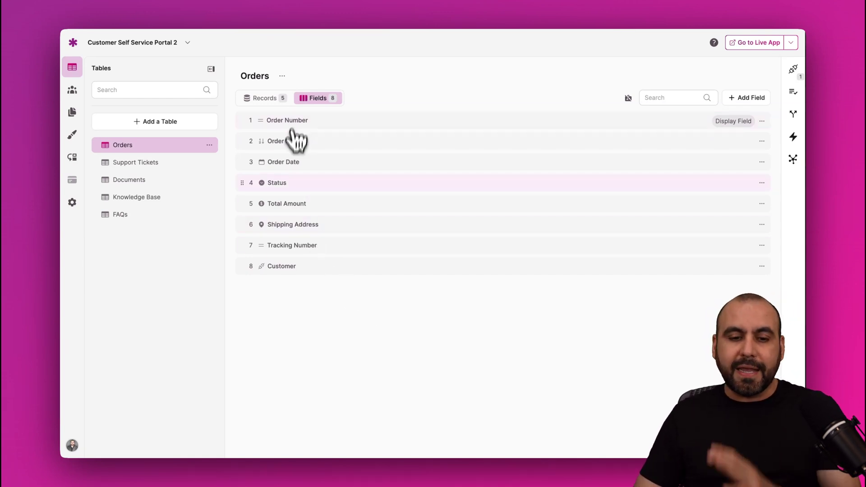
click(754, 102)
click(440, 231)
scroll(411, 293, down, 5)
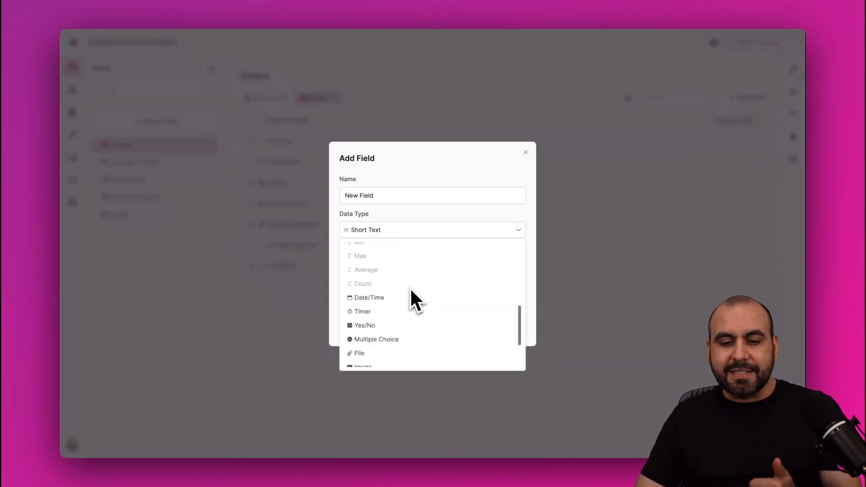
Step: Cancel the new Orders field, go back to the Orders records, and open the app's Themes
click(525, 152)
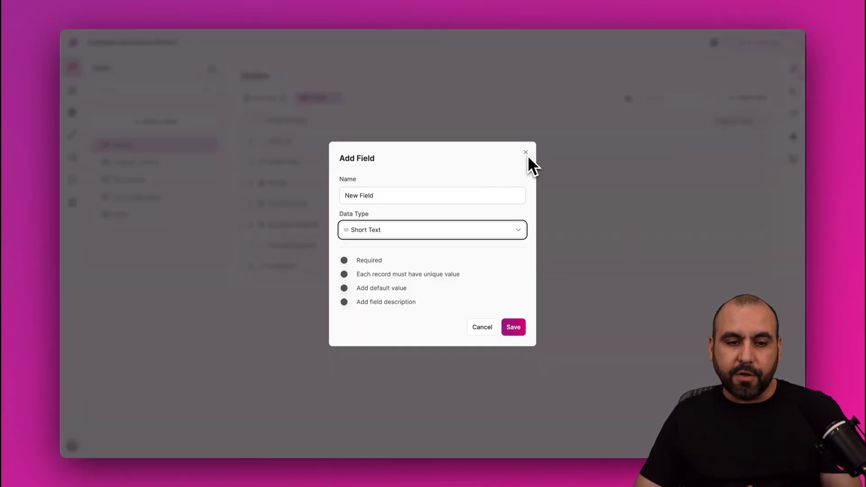
click(526, 152)
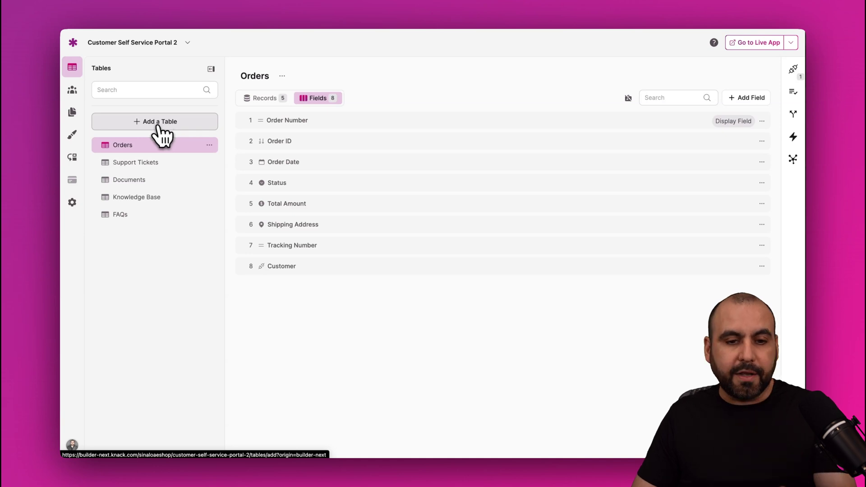
click(266, 98)
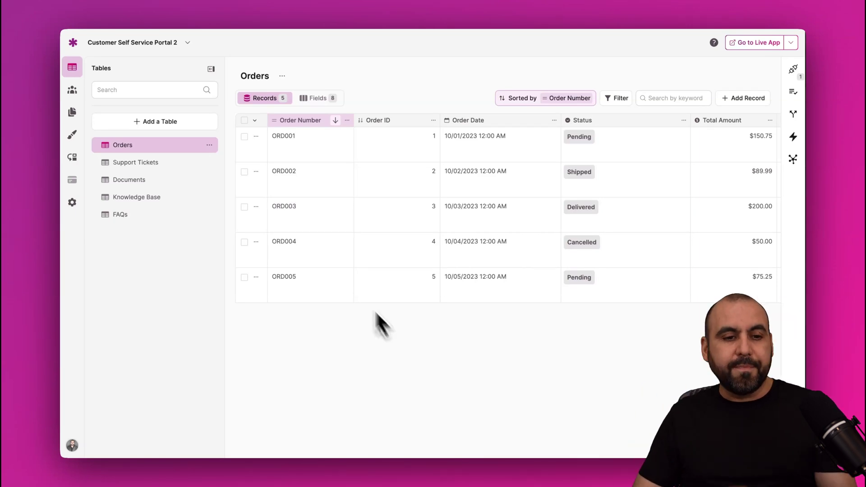
click(81, 136)
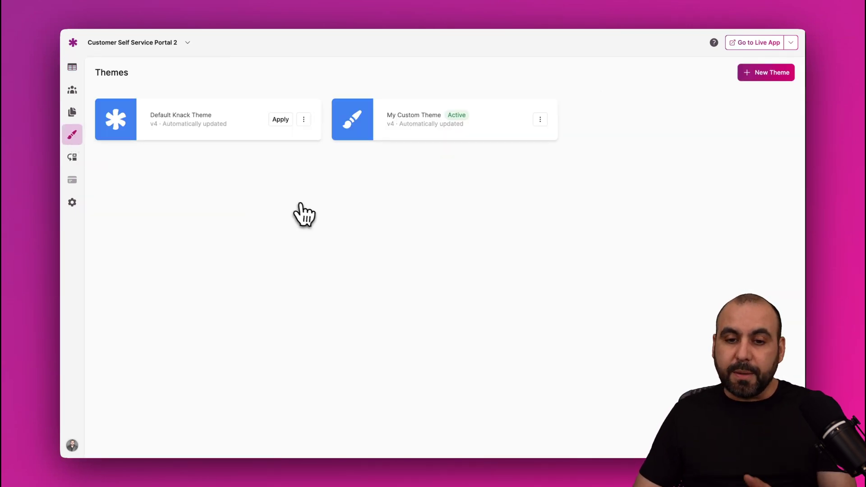
Step: Open My Custom Theme and expand its Table Design style options
click(415, 119)
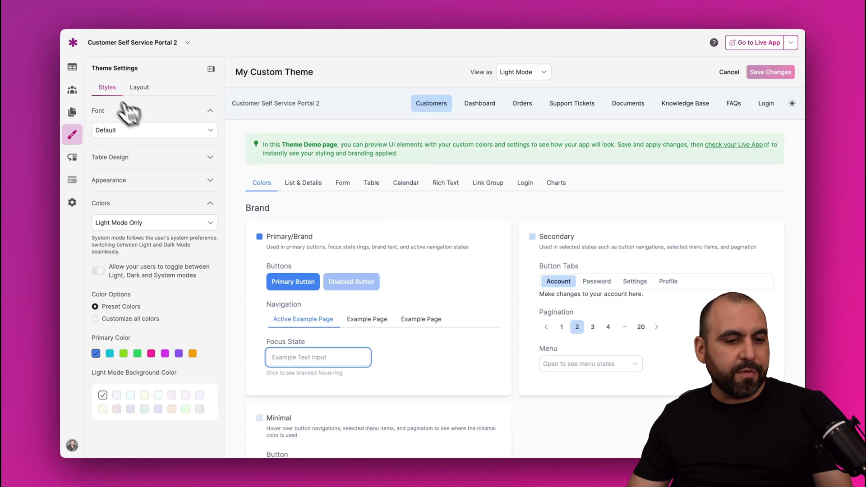
click(141, 155)
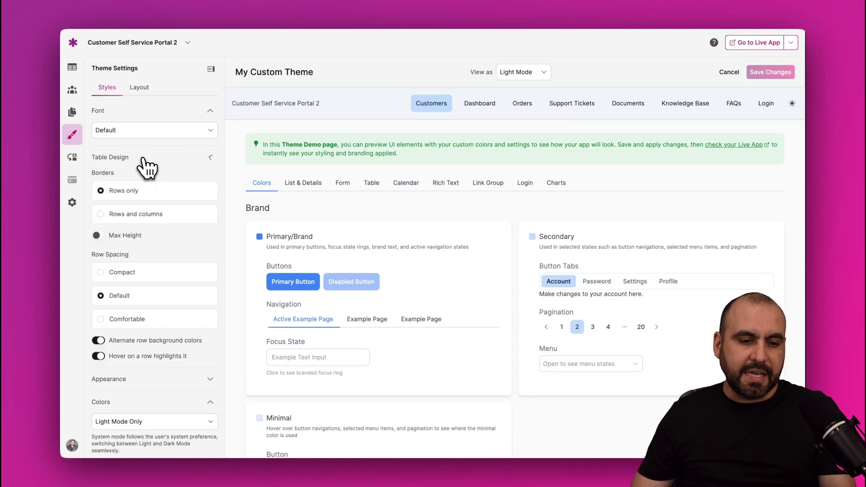
scroll(149, 187, down, 4)
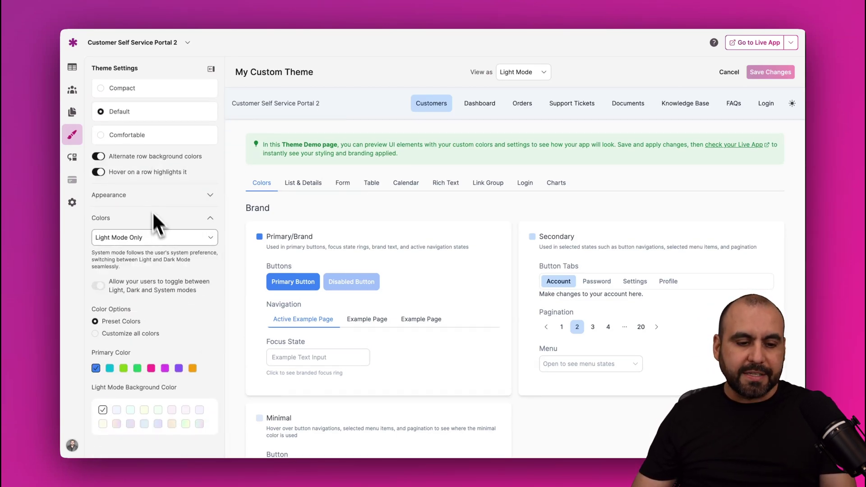
scroll(158, 239, up, 5)
Step: Review the theme's Layout settings, then bring up the app's General settings
click(148, 89)
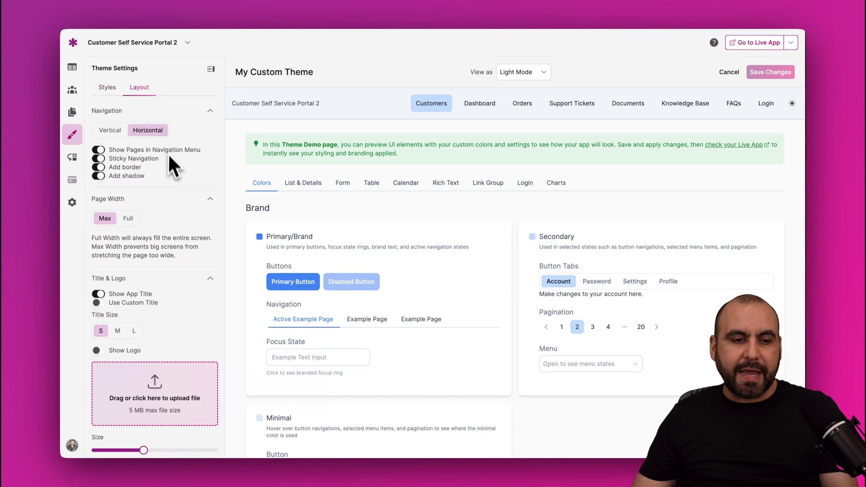
scroll(173, 183, down, 1)
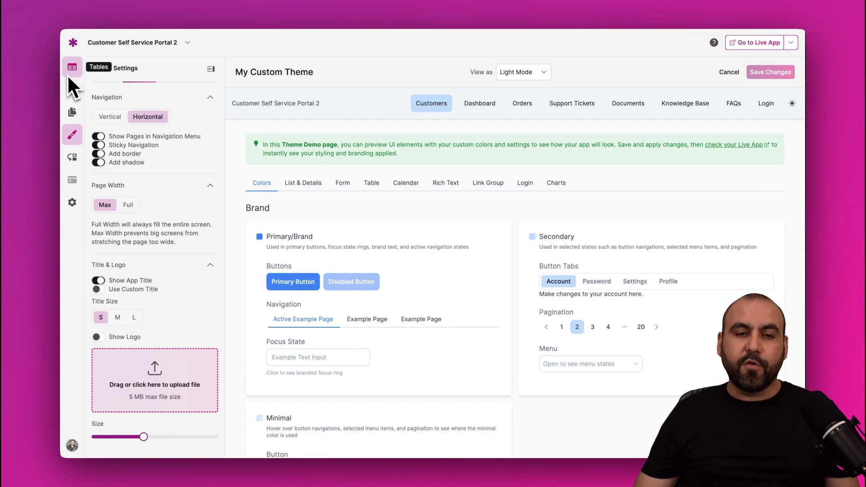
click(72, 203)
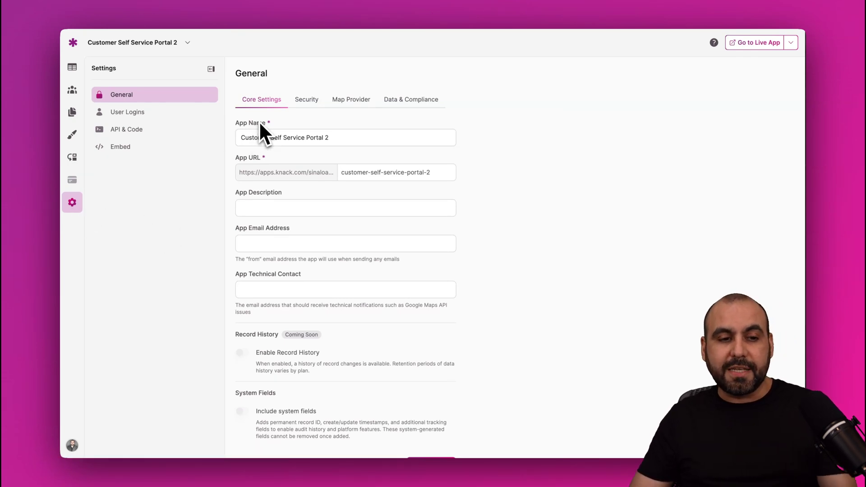
Step: Switch to the Pages area to edit the Customers page with its account status charts
click(73, 110)
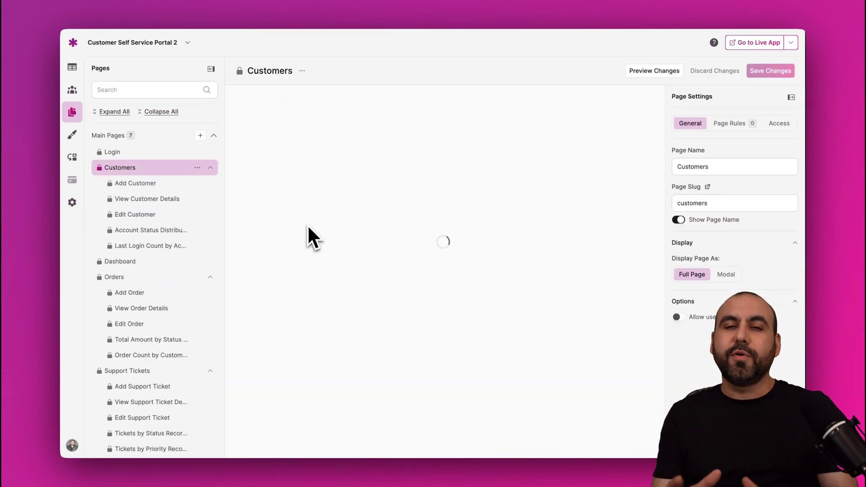